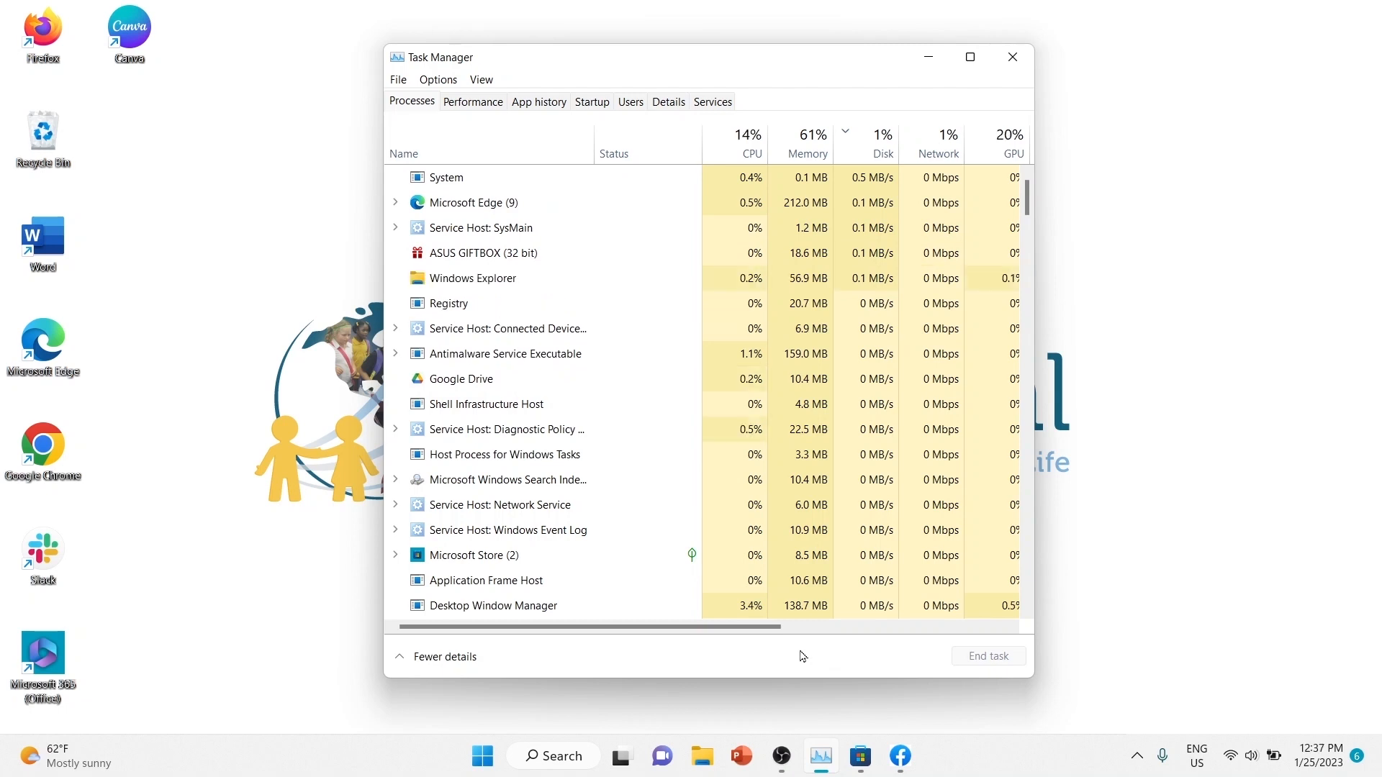
Search Google for 'service host sysmain' via the suggestion and view the results
{"action": "left_click", "coordinate": [928, 56]}
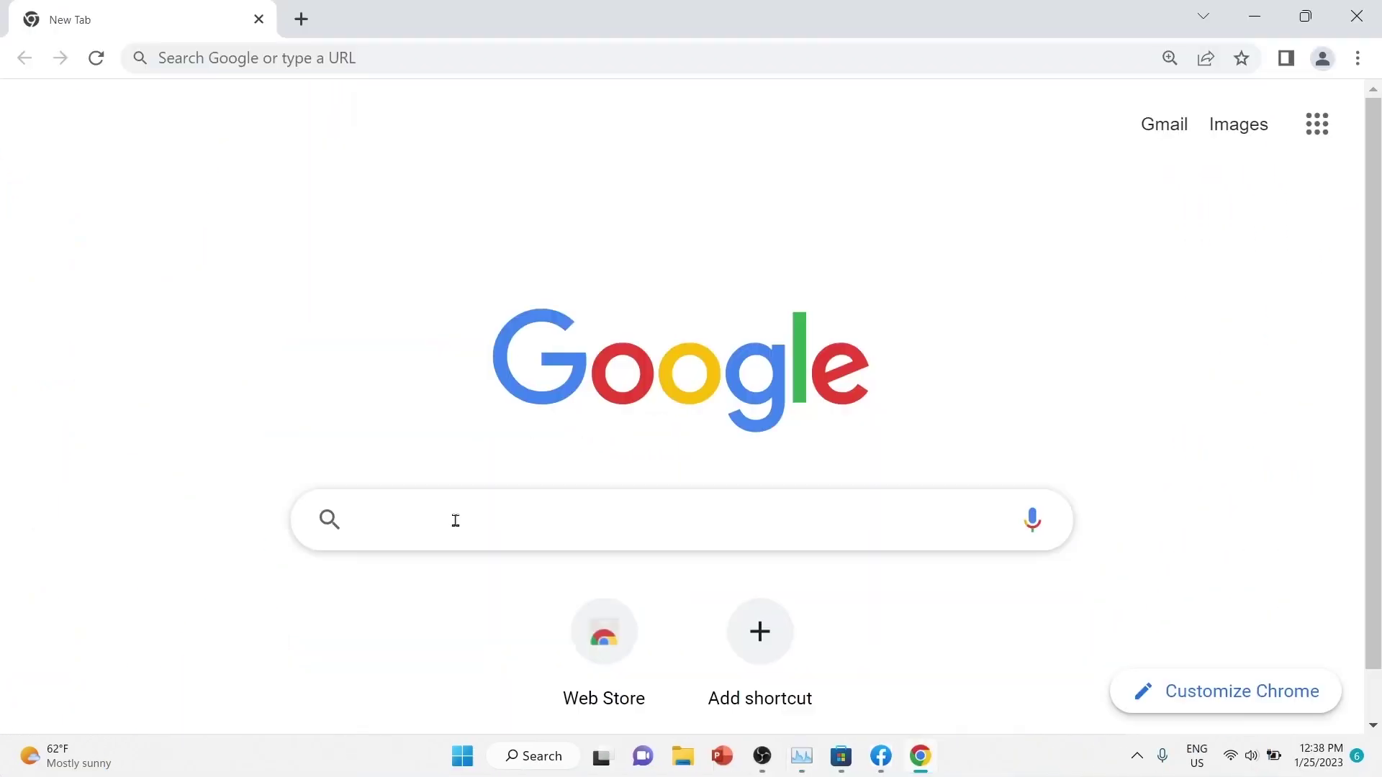
{"action": "type", "text": "service"}
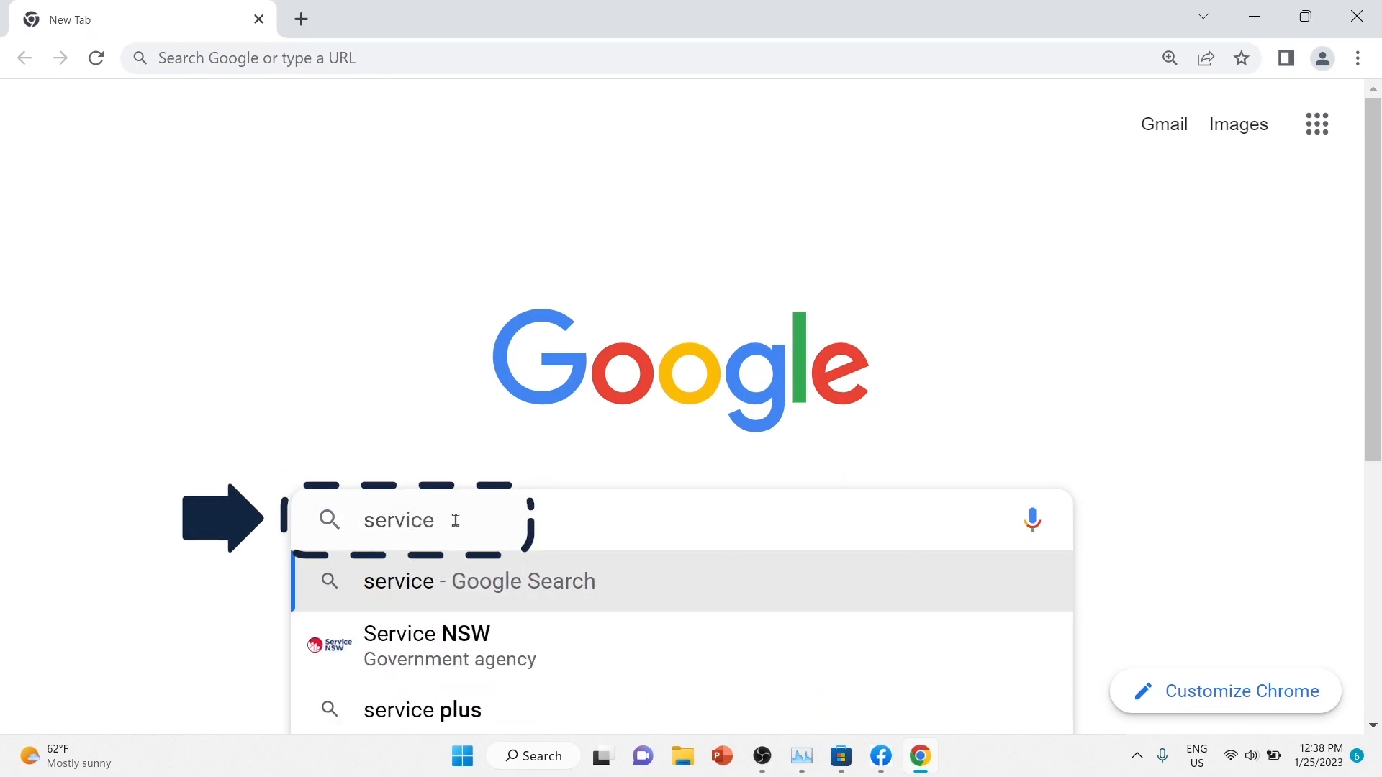
{"action": "type", "text": "host"}
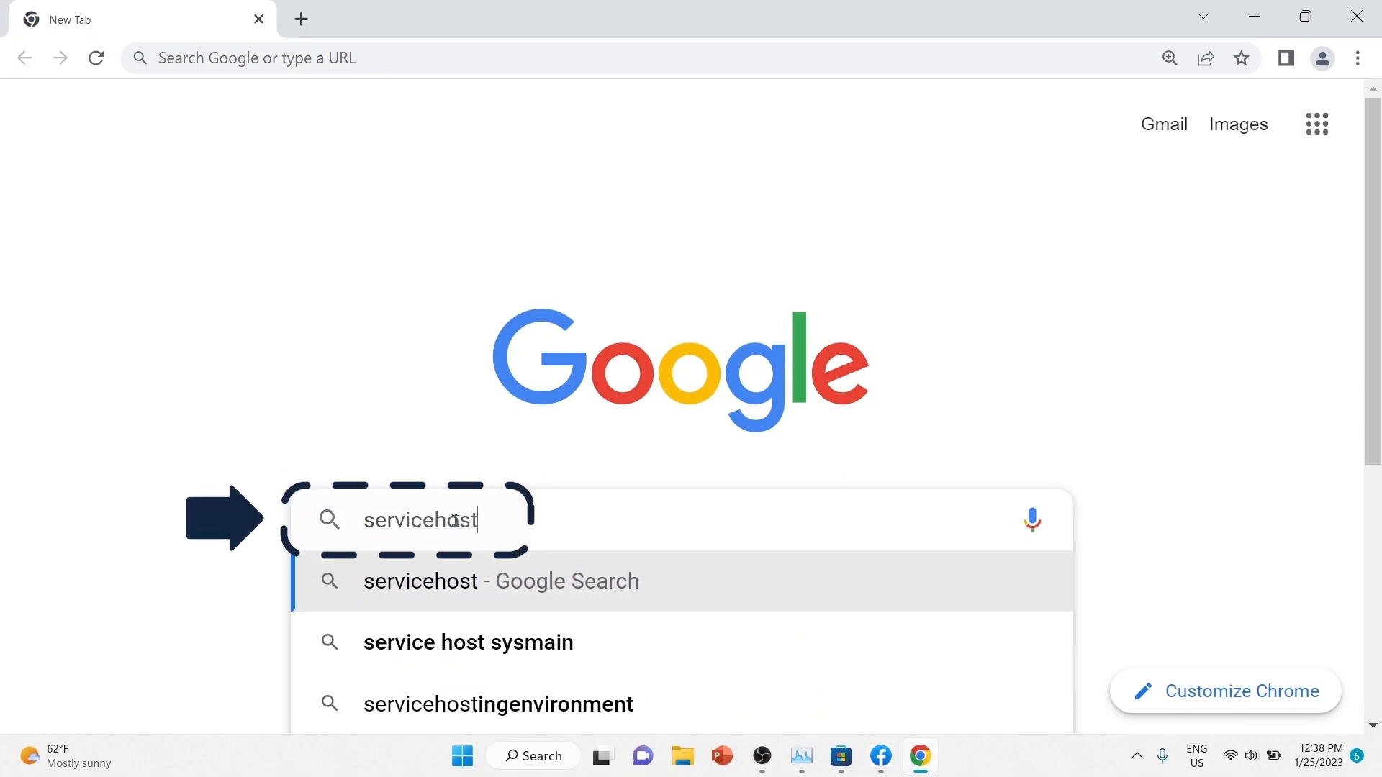
{"action": "left_click", "coordinate": [469, 642]}
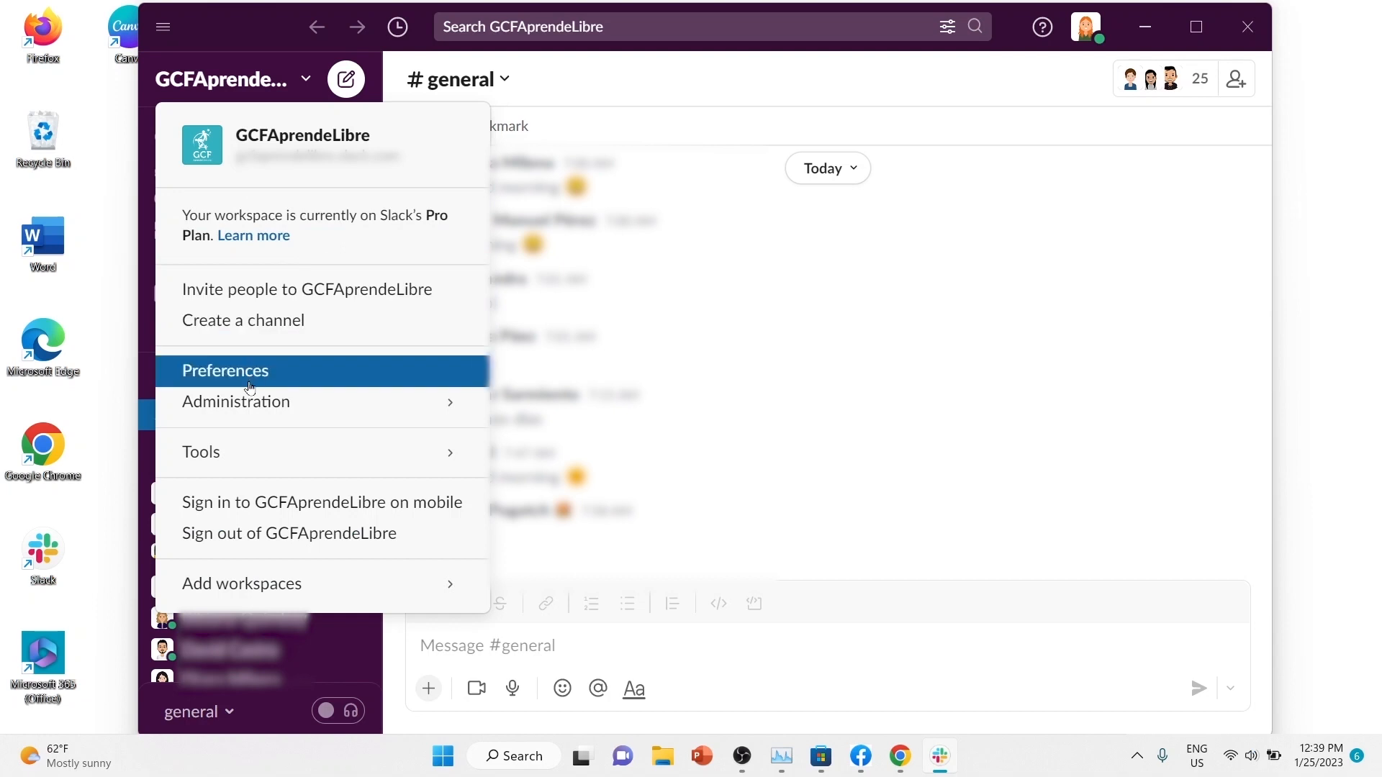
In Slack's Advanced preferences, turn off 'Launch app on login'
{"action": "left_click", "coordinate": [250, 385]}
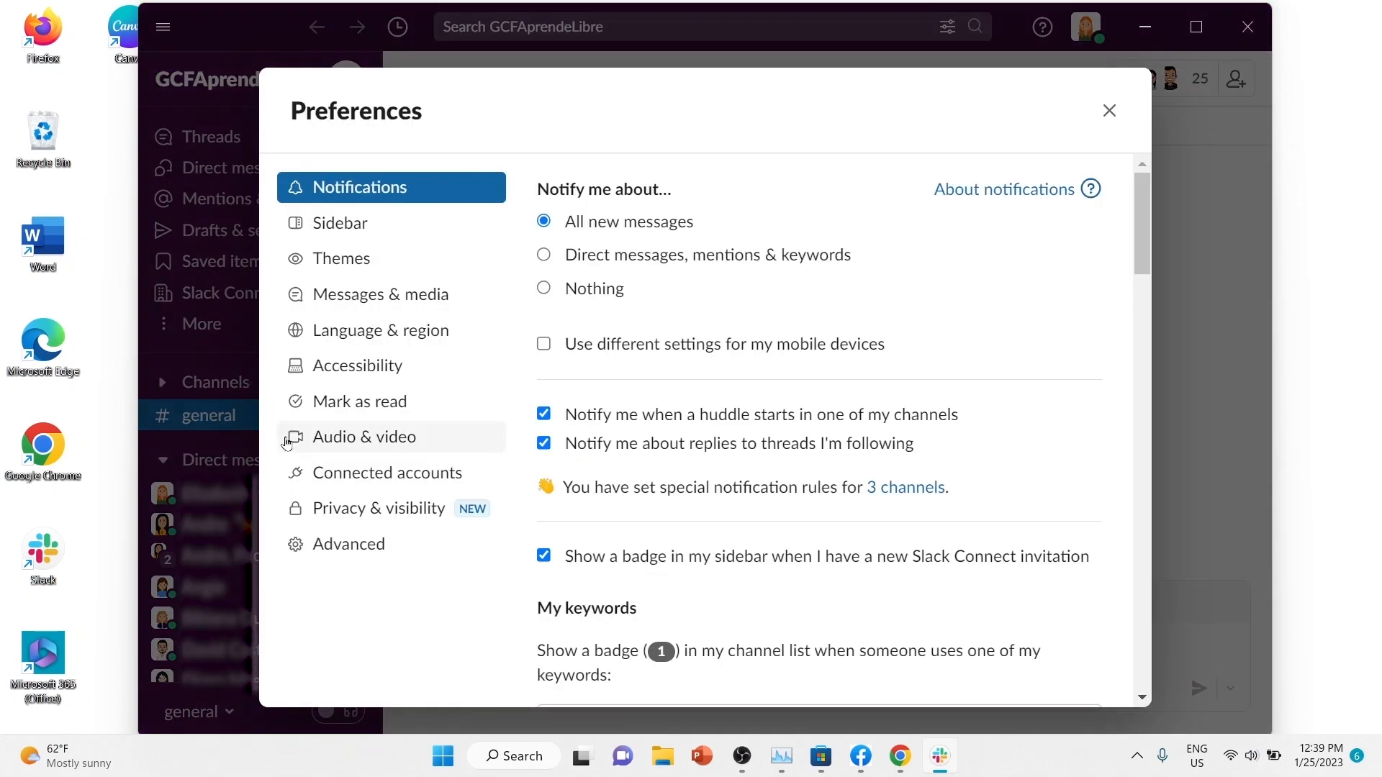
{"action": "left_click", "coordinate": [351, 562]}
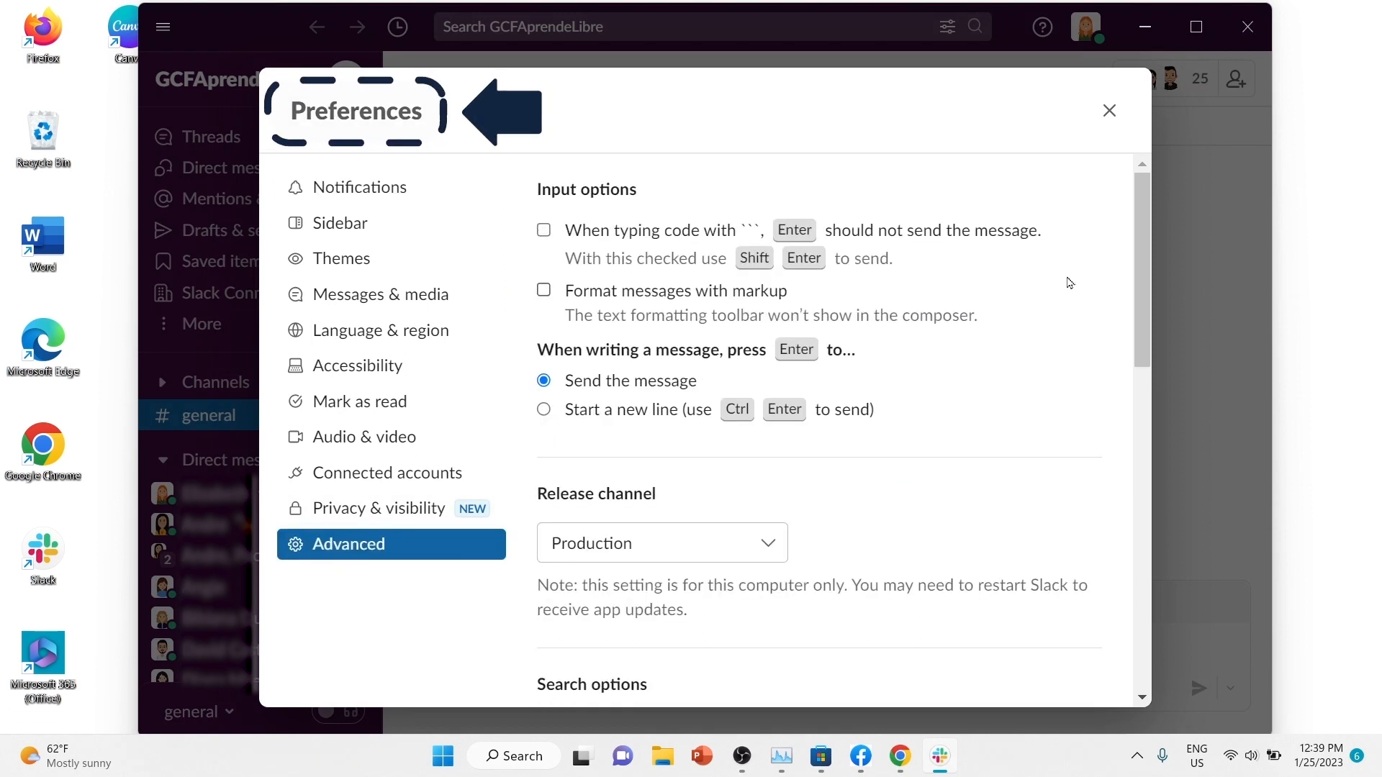
{"action": "left_click_drag", "start_coordinate": [1140, 233], "coordinate": [1154, 572]}
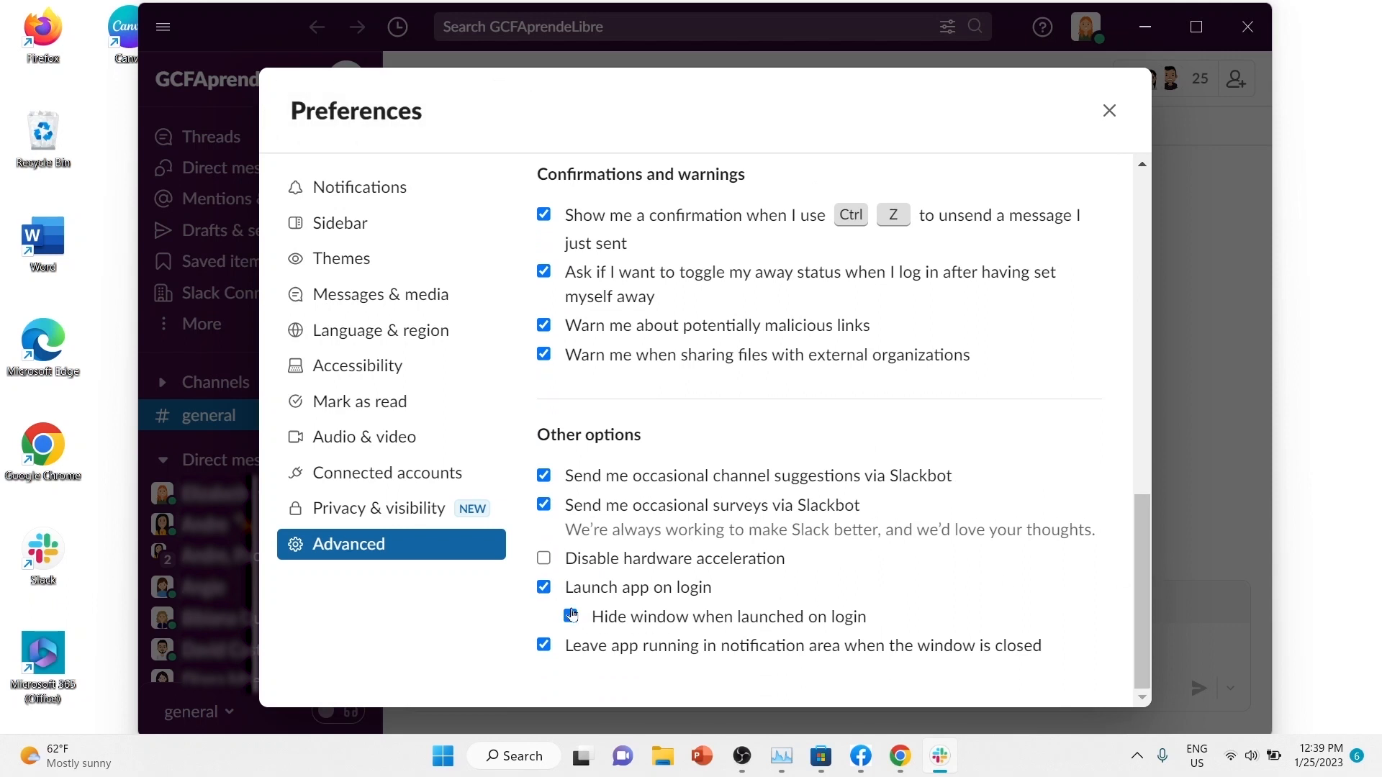
{"action": "left_click", "coordinate": [545, 588]}
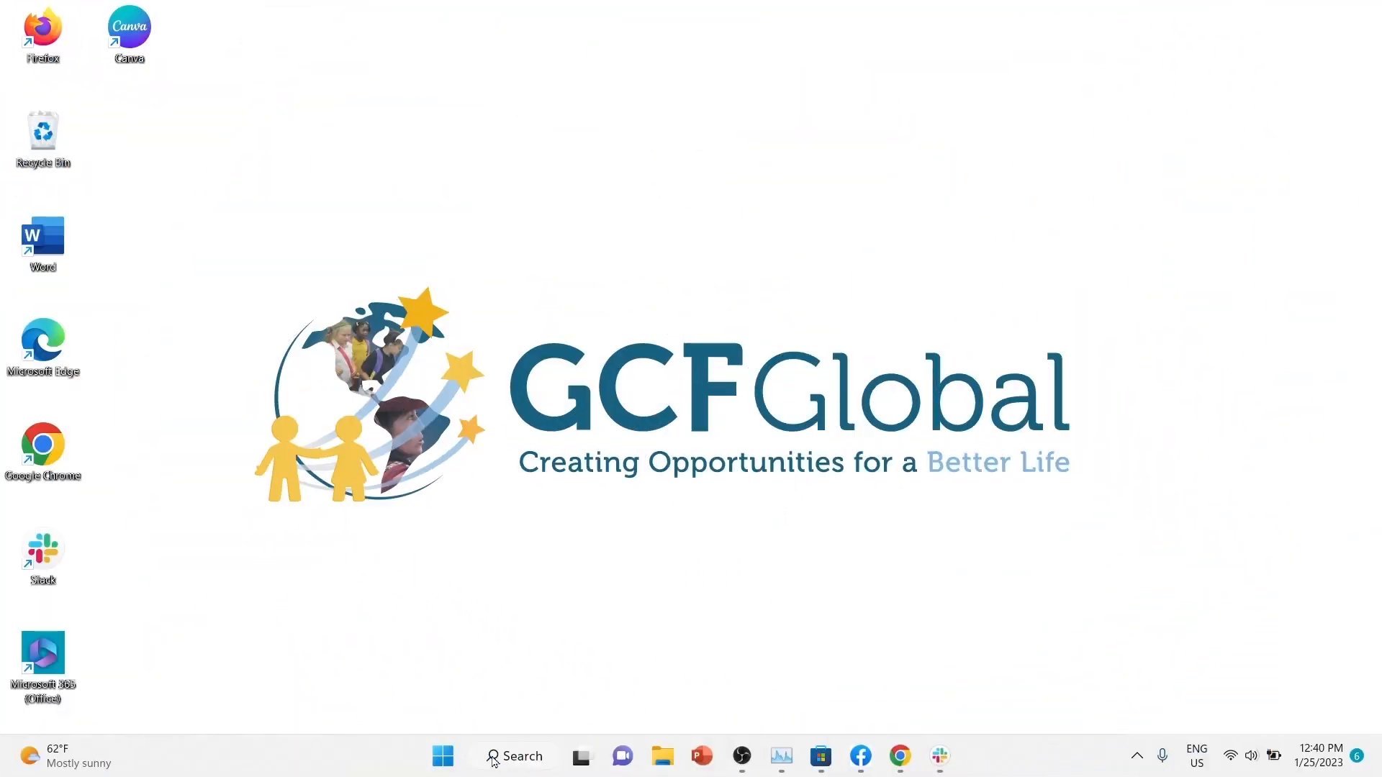
Find 'startup' in Windows Search and open the Startup Apps settings page
{"action": "left_click", "coordinate": [514, 756]}
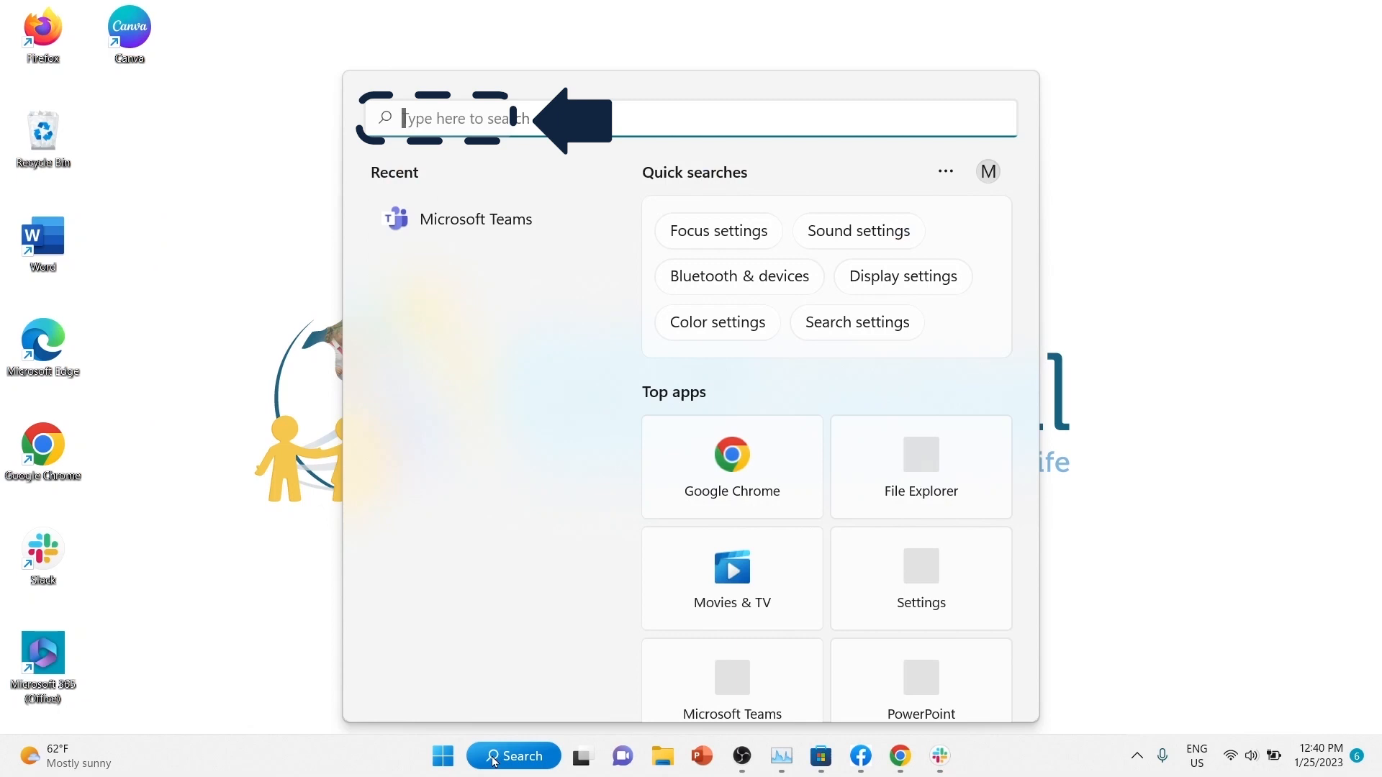
{"action": "type", "text": "startu"}
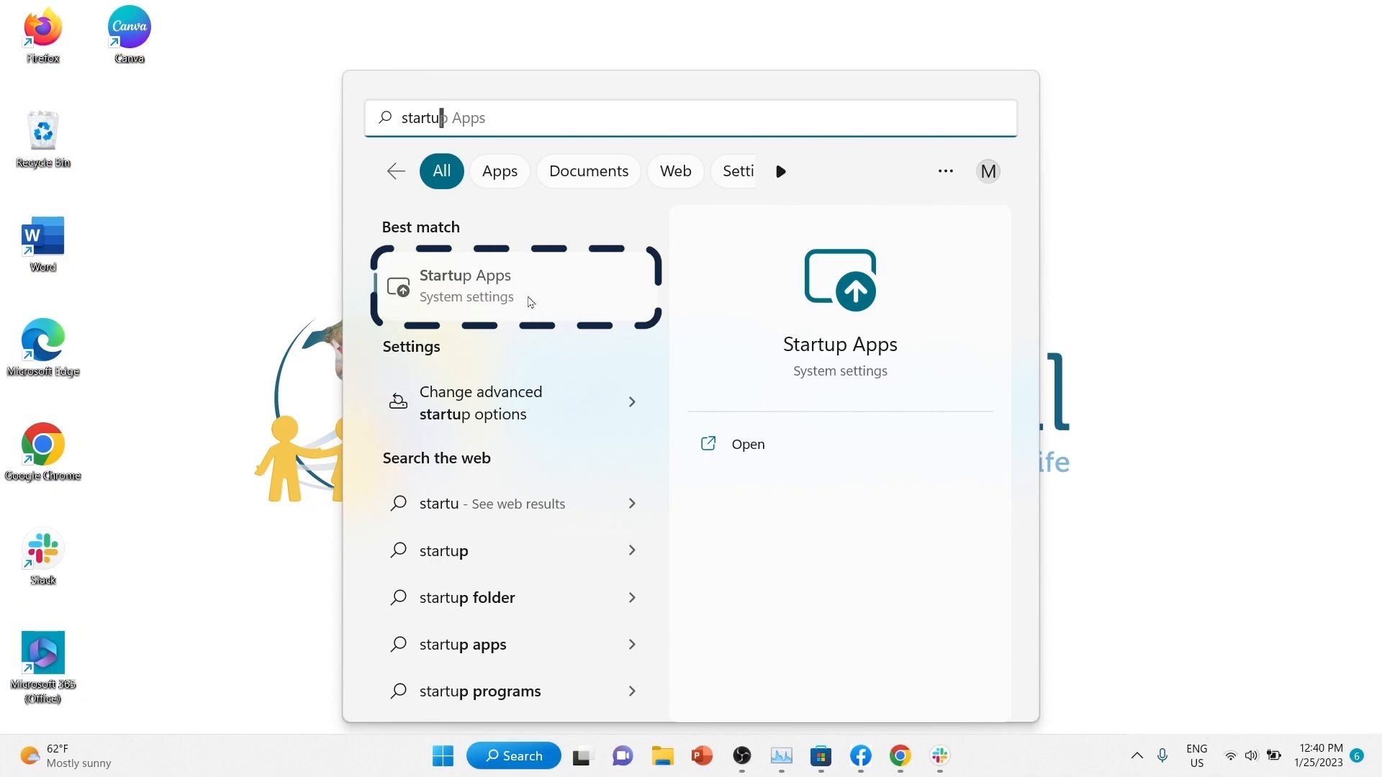
{"action": "type", "text": "p"}
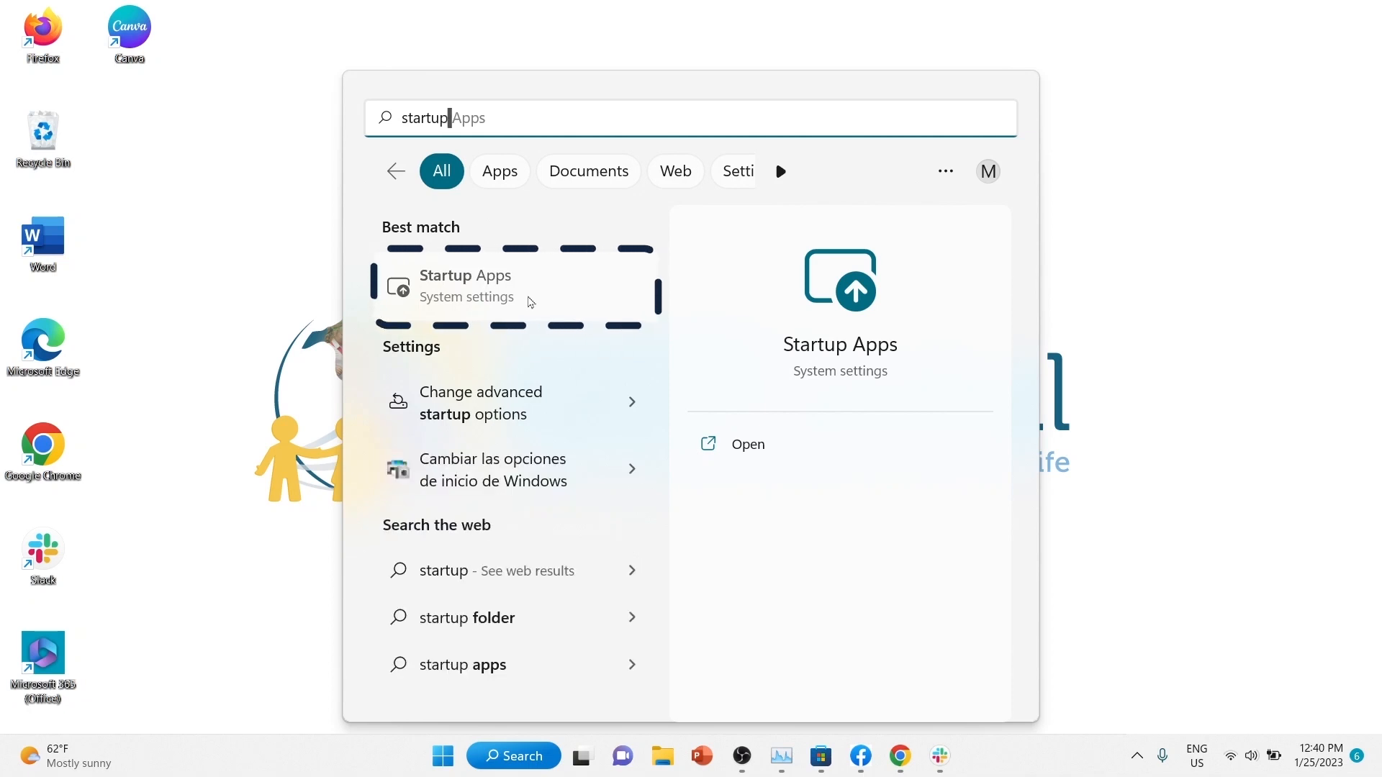
{"action": "left_click", "coordinate": [529, 300]}
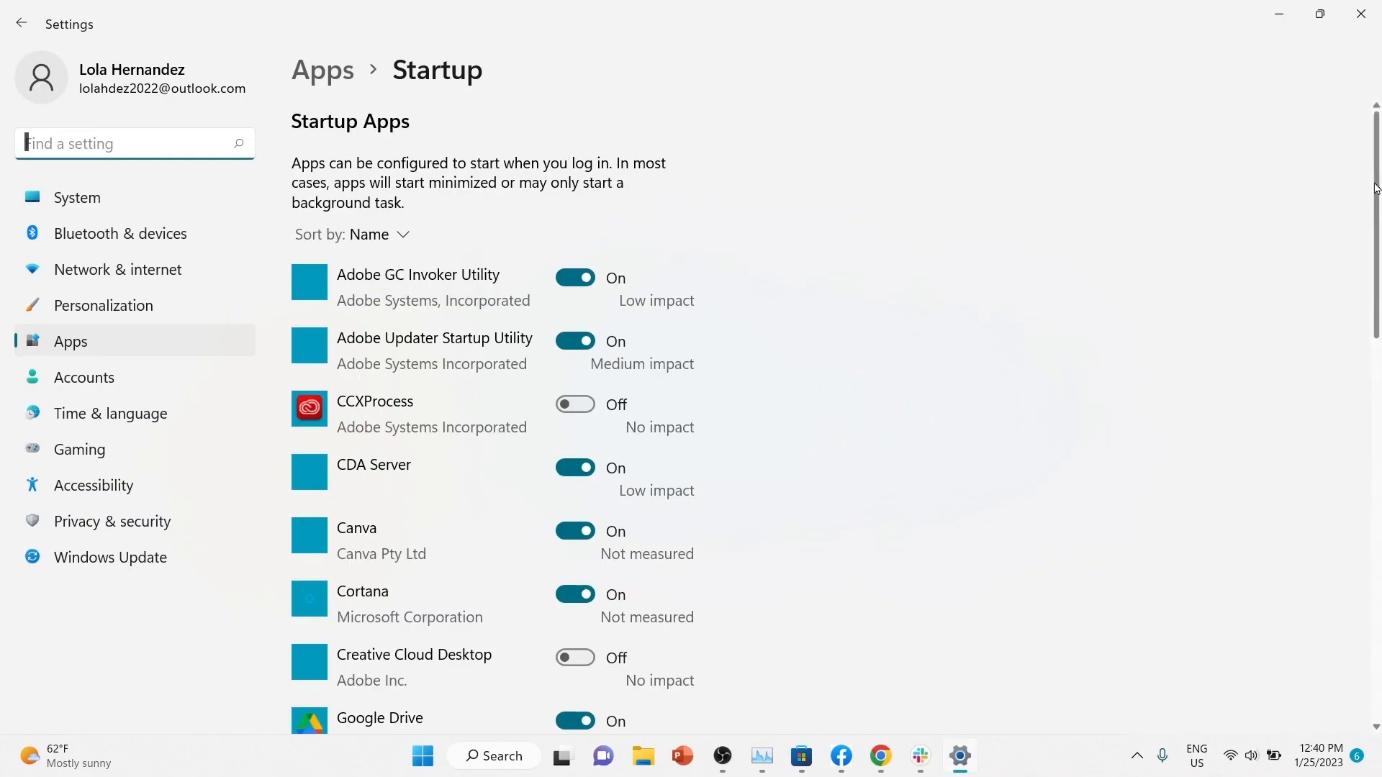
{"action": "left_click_drag", "start_coordinate": [1375, 189], "coordinate": [1374, 290]}
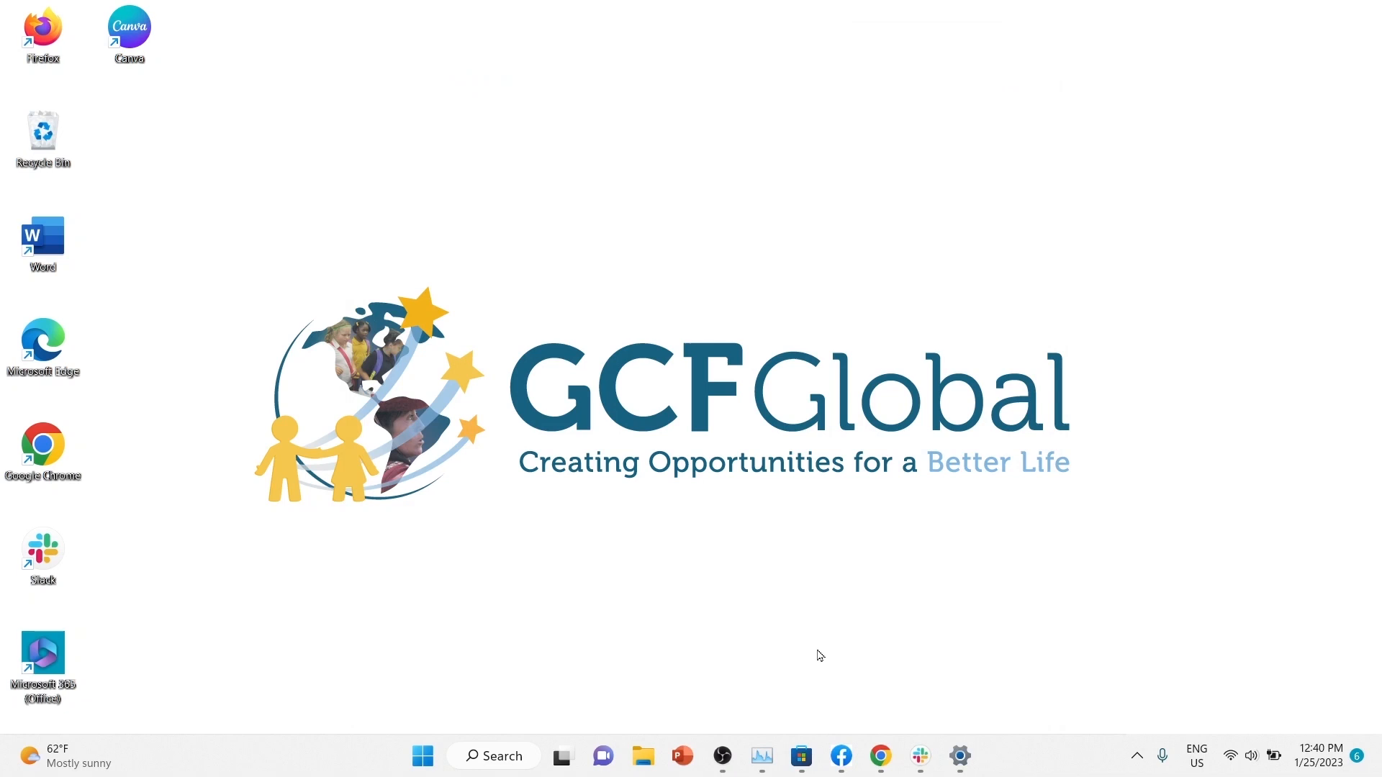
Bring up Task Manager's Startup tab and select Canva in the list
{"action": "key", "text": "ctrl+shift+Escape"}
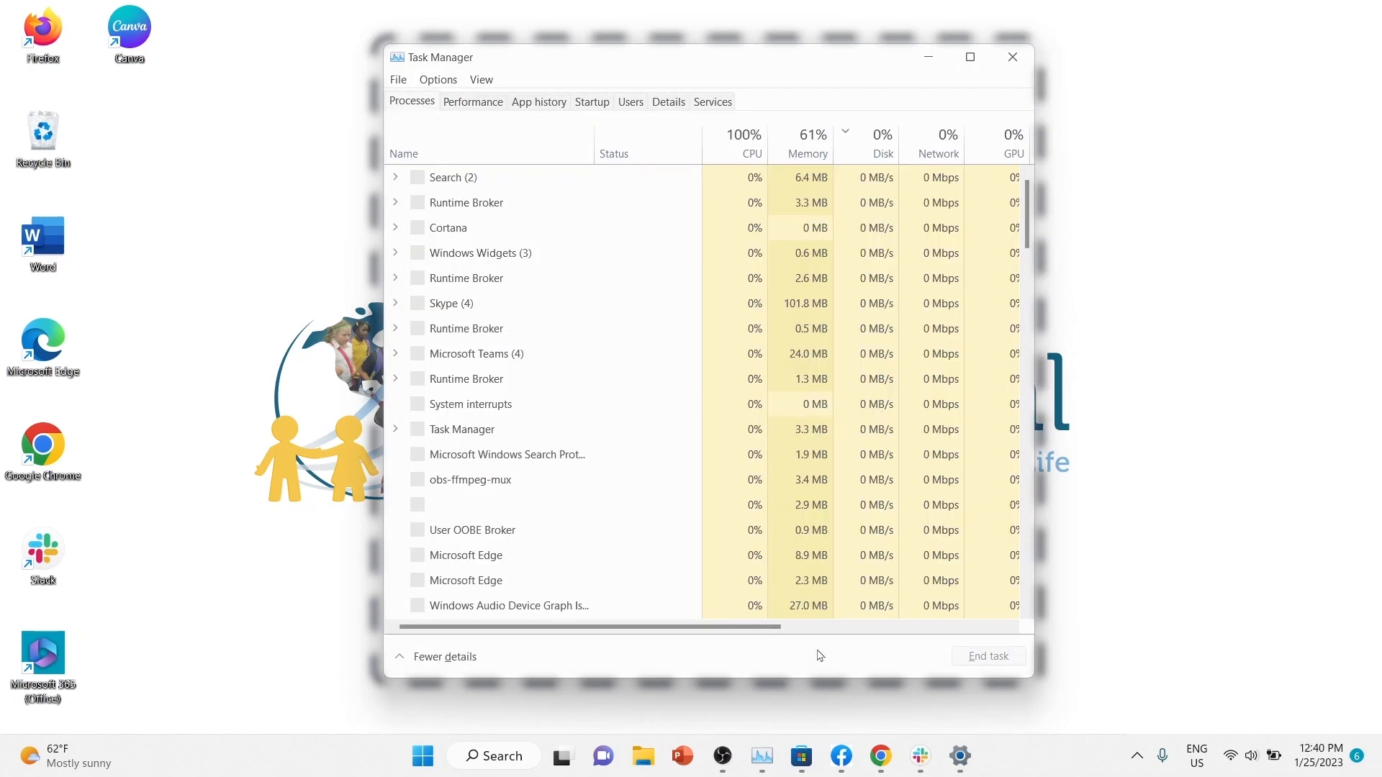
{"action": "left_click", "coordinate": [751, 154]}
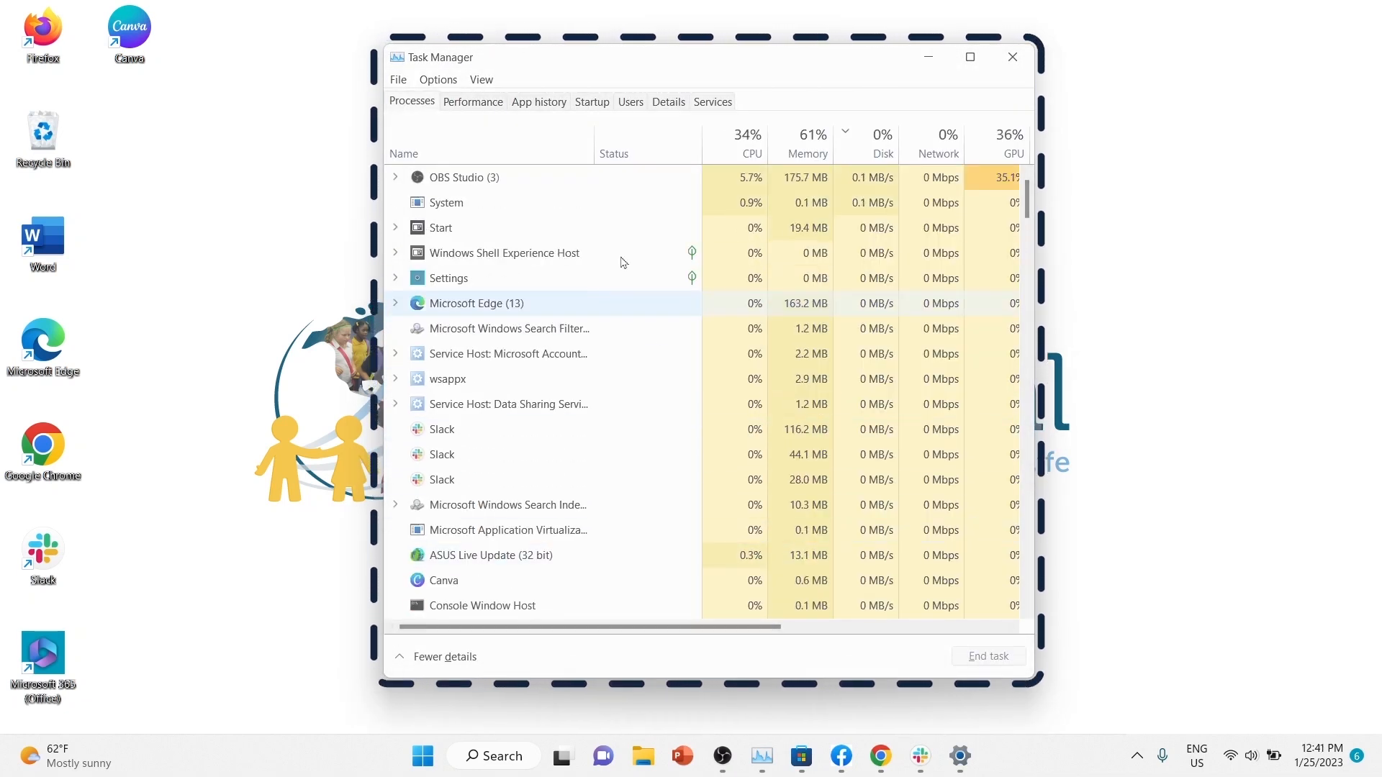
{"action": "left_click", "coordinate": [592, 102]}
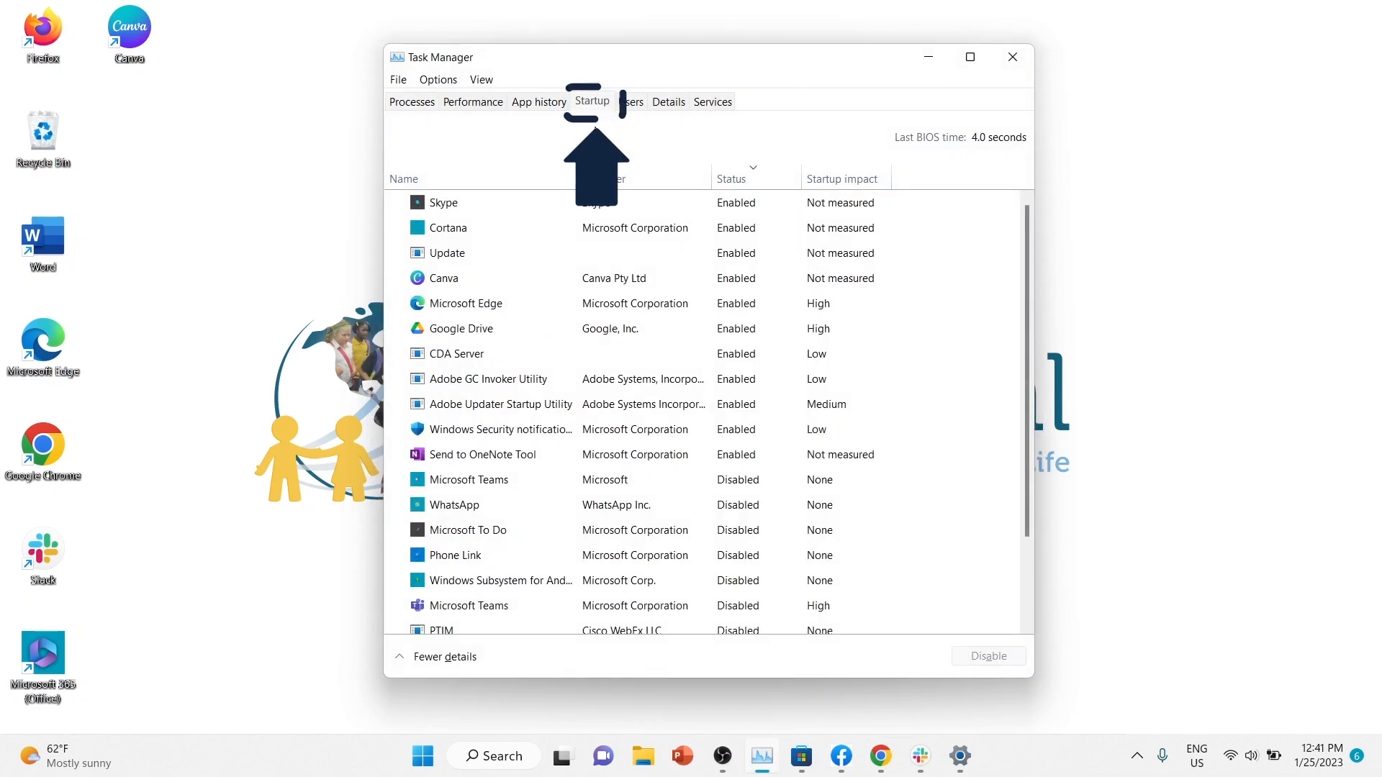
{"action": "left_click", "coordinate": [777, 280]}
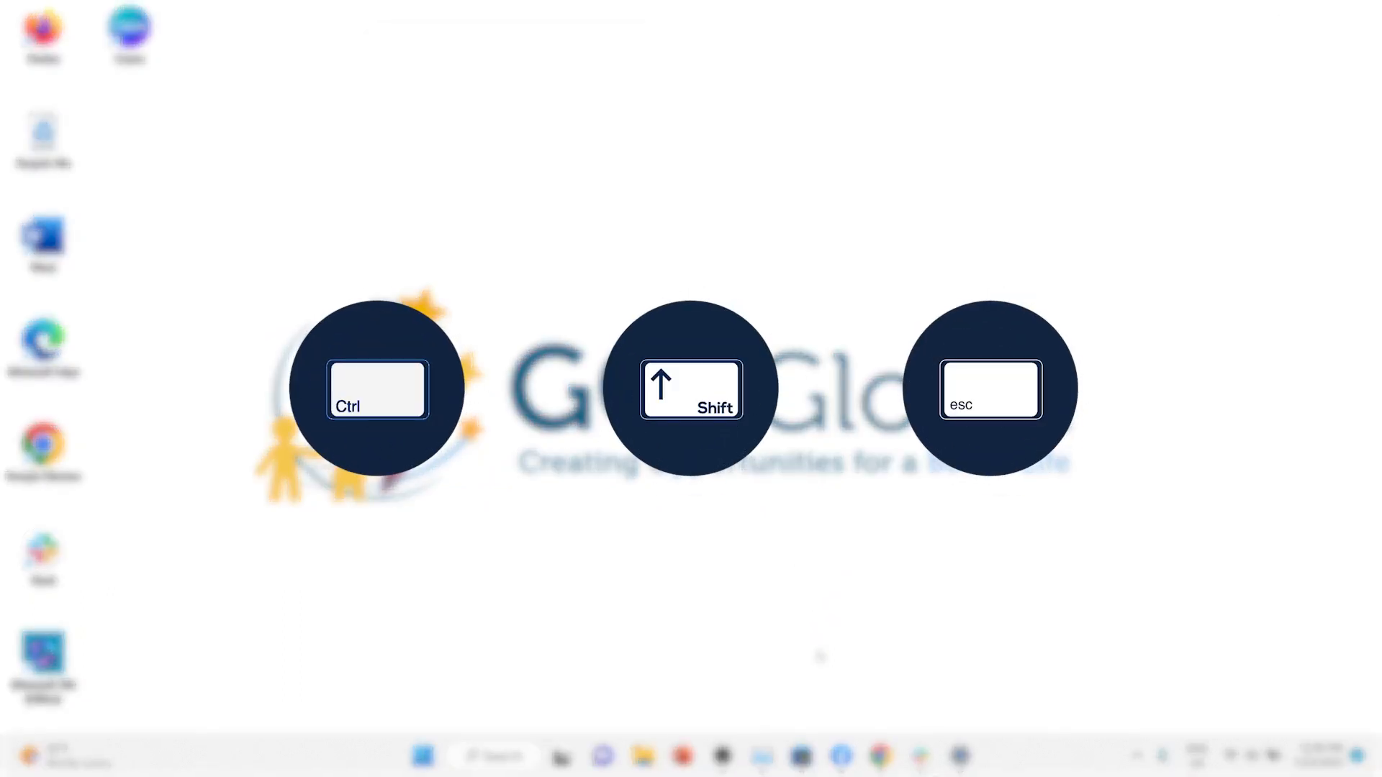
Disable Skype in Task Manager's Startup tab, then select Microsoft Edge
{"action": "key", "text": "ctrl+shift+Escape"}
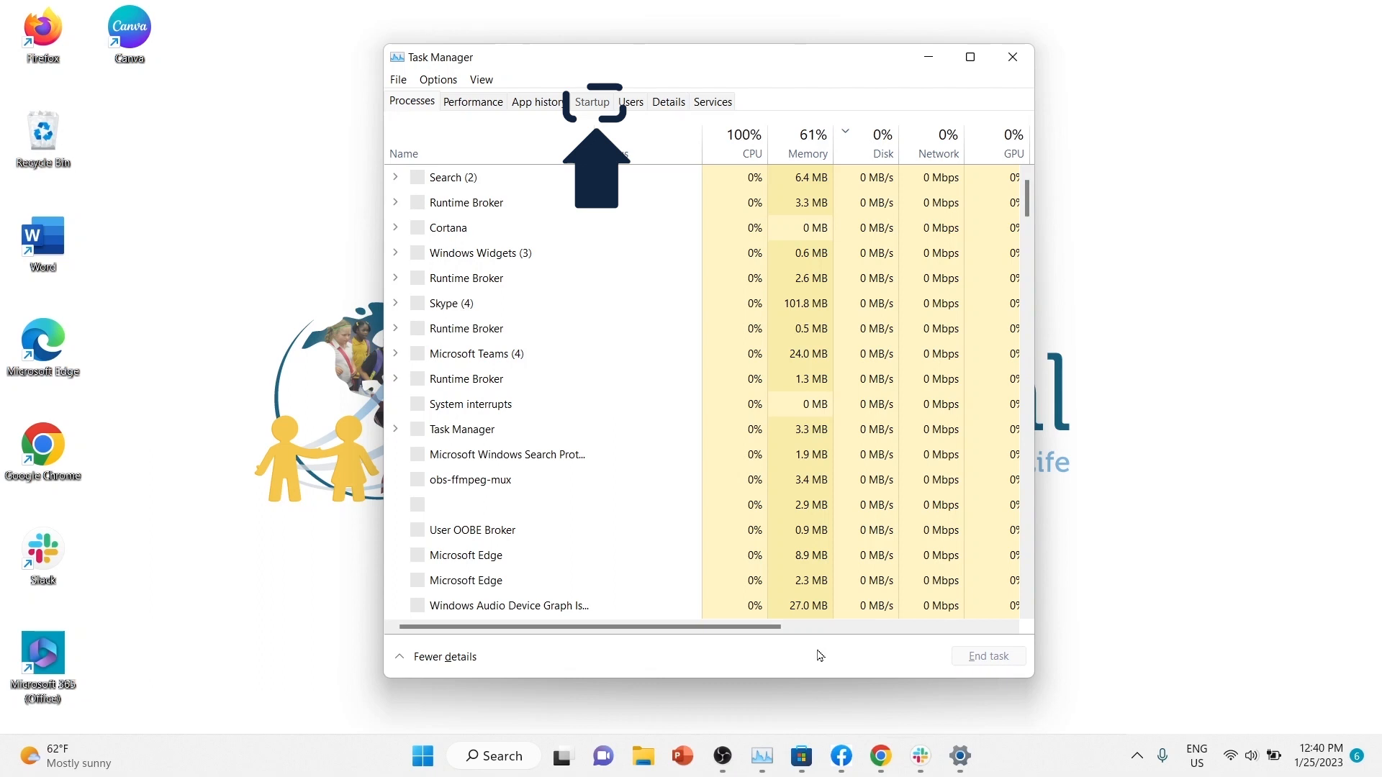
{"action": "left_click", "coordinate": [592, 102]}
{"action": "left_click", "coordinate": [443, 203]}
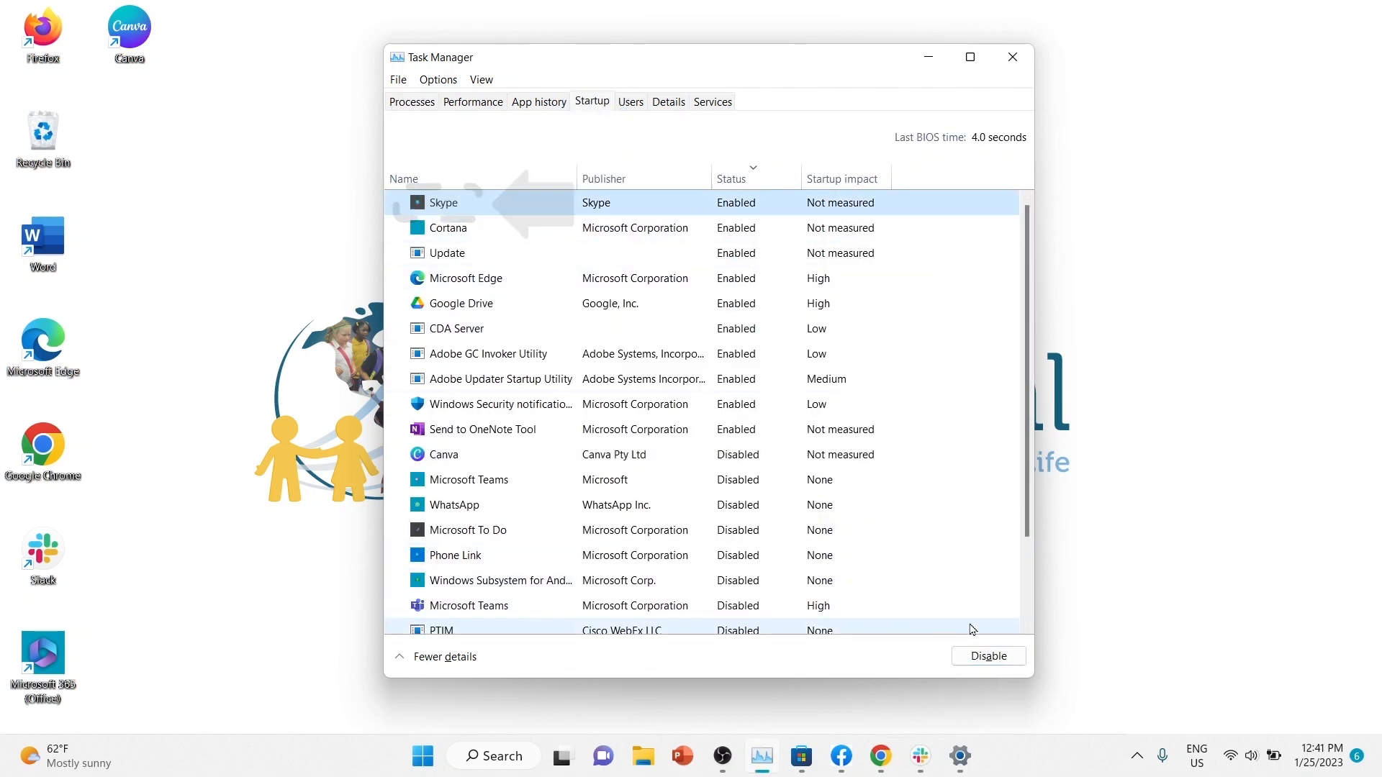
{"action": "left_click", "coordinate": [989, 657]}
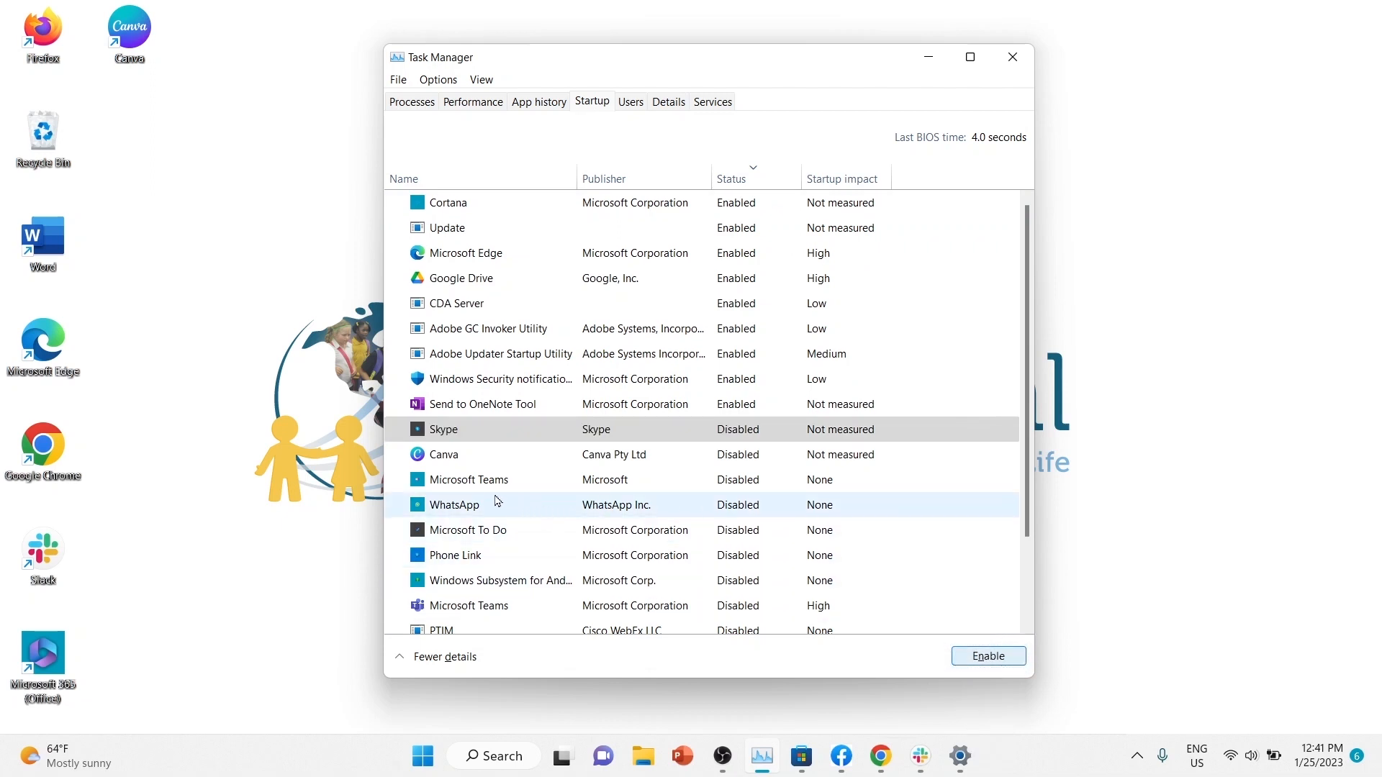
{"action": "left_click", "coordinate": [489, 256]}
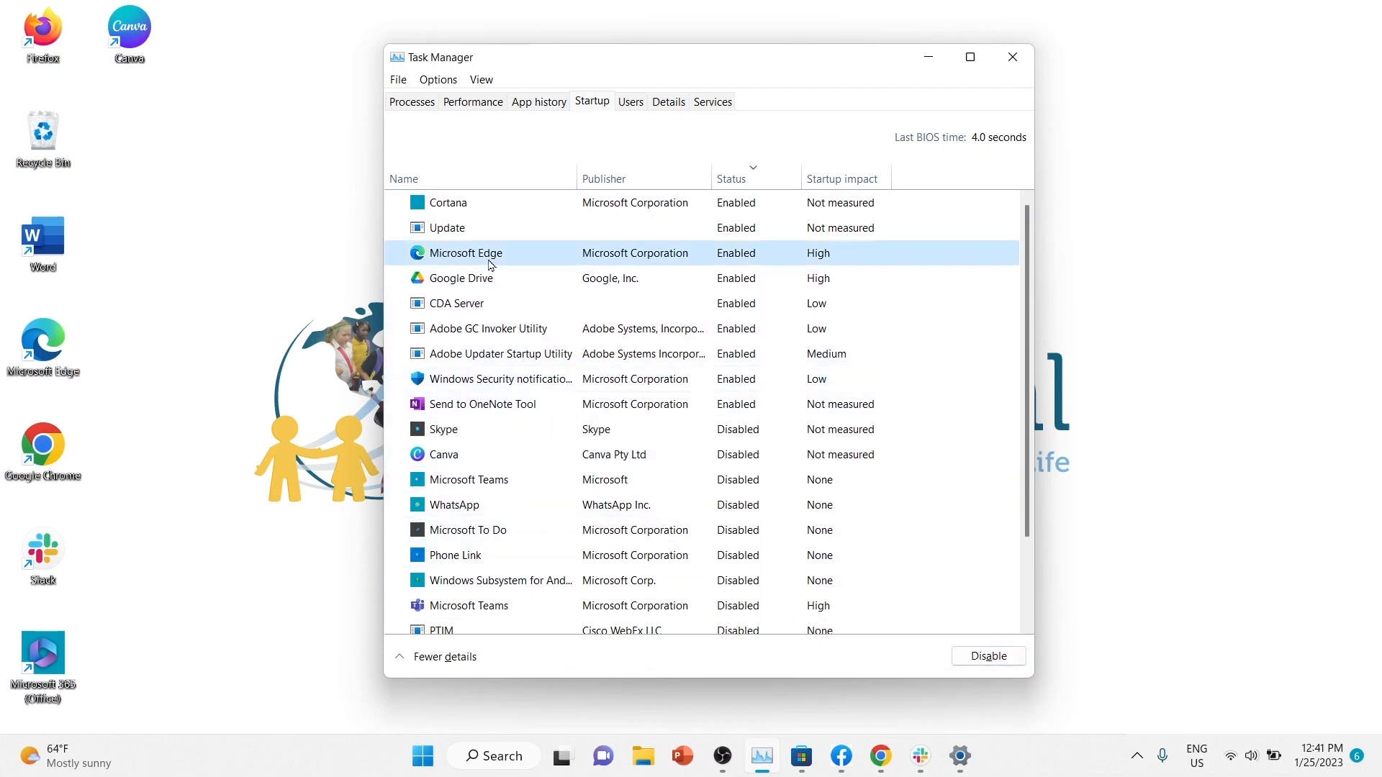